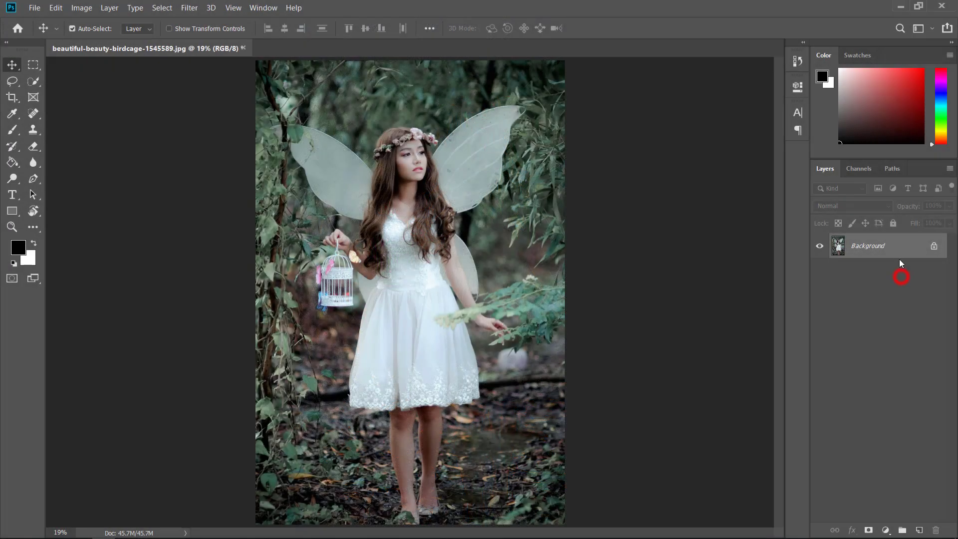
# Duplicate the fairy photo's Background layer into a Background copy layer
pyautogui.moveTo(894, 250); pyautogui.dragTo(918, 530)
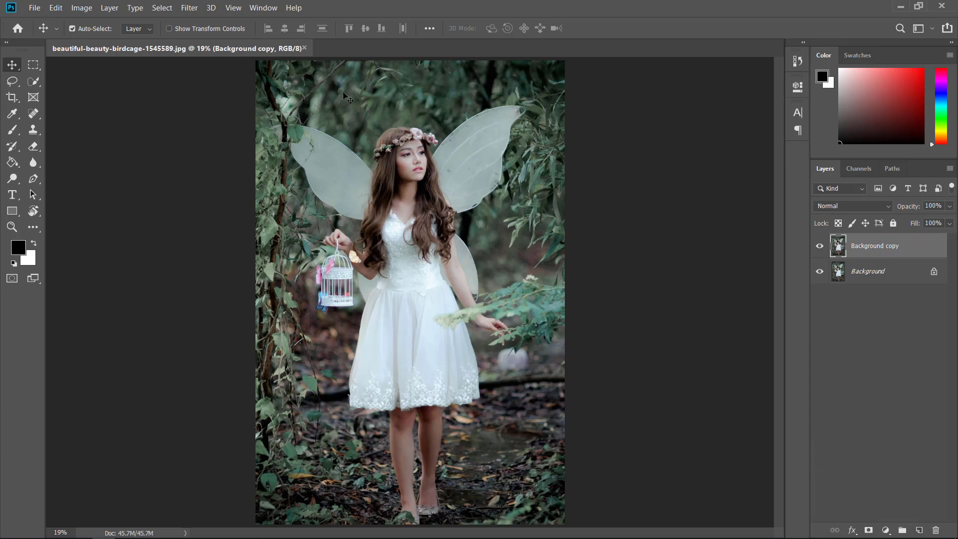
pyautogui.click(190, 8)
# Set Camera Raw Basic to Temperature +2, Tint -9, Exposure +0.15, Blacks -63, Clarity +37, Vibrance +46
pyautogui.click(233, 76)
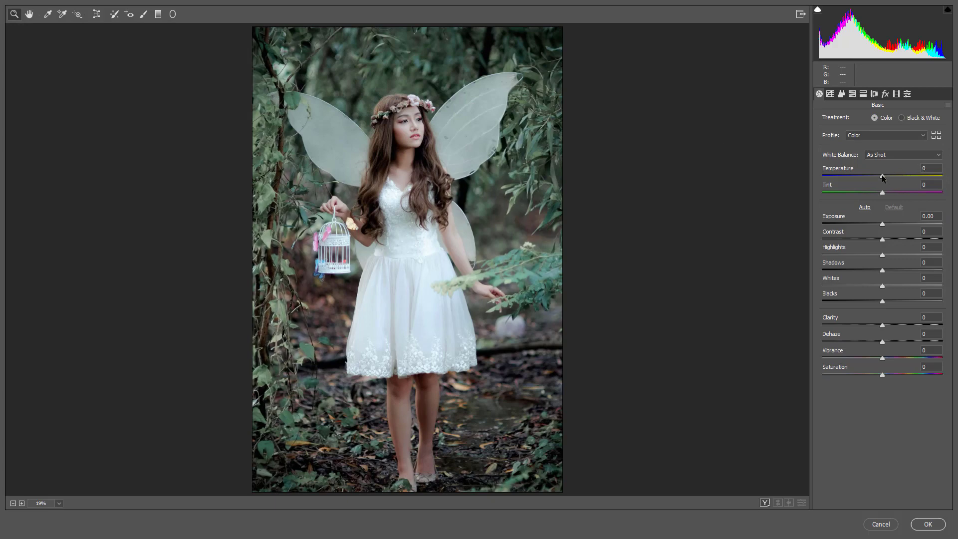
pyautogui.moveTo(882, 177); pyautogui.dragTo(877, 195)
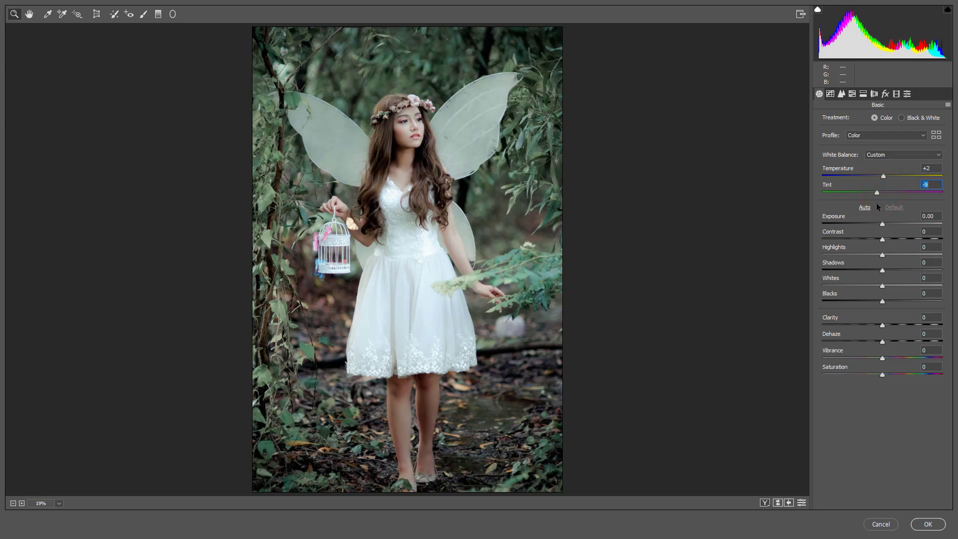
pyautogui.moveTo(882, 223); pyautogui.dragTo(884, 222)
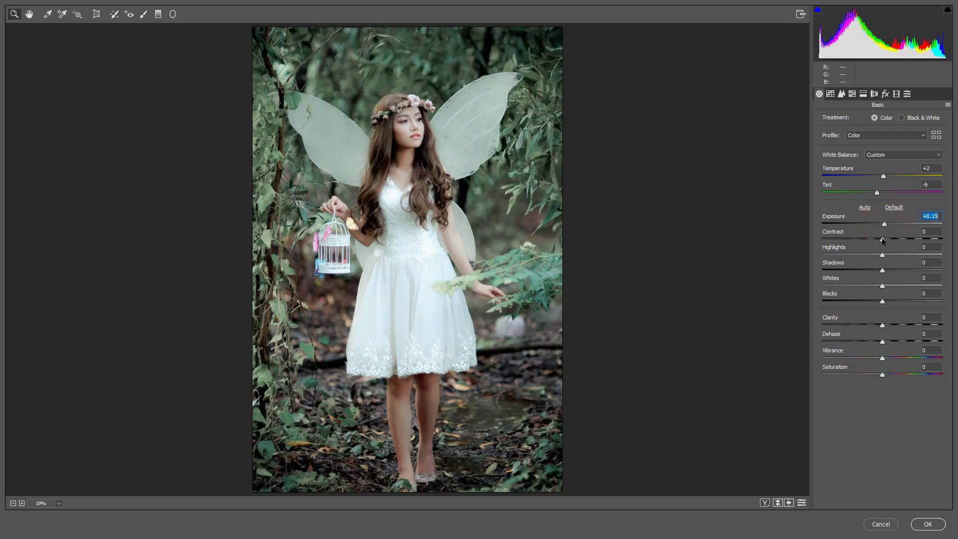
pyautogui.moveTo(882, 239)
pyautogui.mouseDown()
pyautogui.moveTo(843, 255)
pyautogui.moveTo(912, 272)
pyautogui.mouseUp()
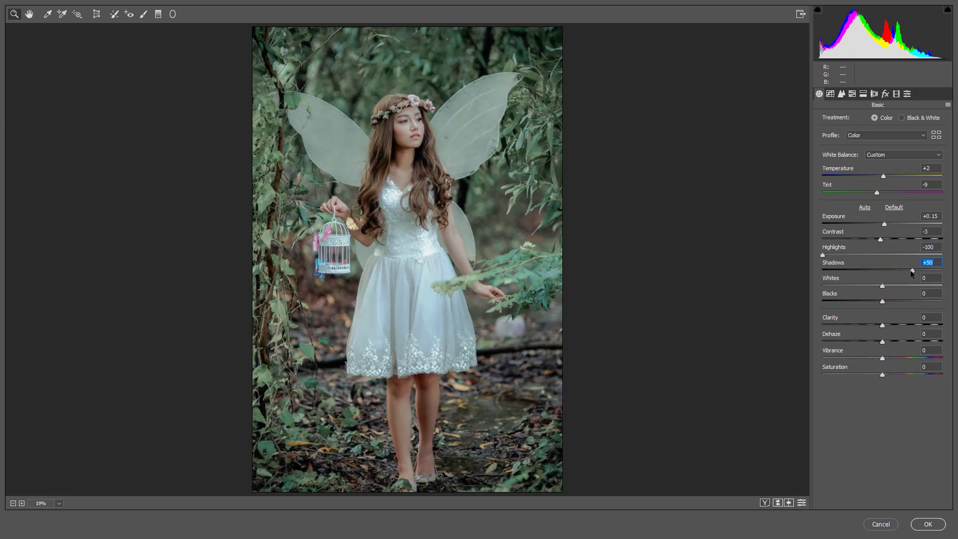
pyautogui.moveTo(881, 301)
pyautogui.mouseDown()
pyautogui.moveTo(839, 301)
pyautogui.moveTo(844, 308)
pyautogui.mouseUp()
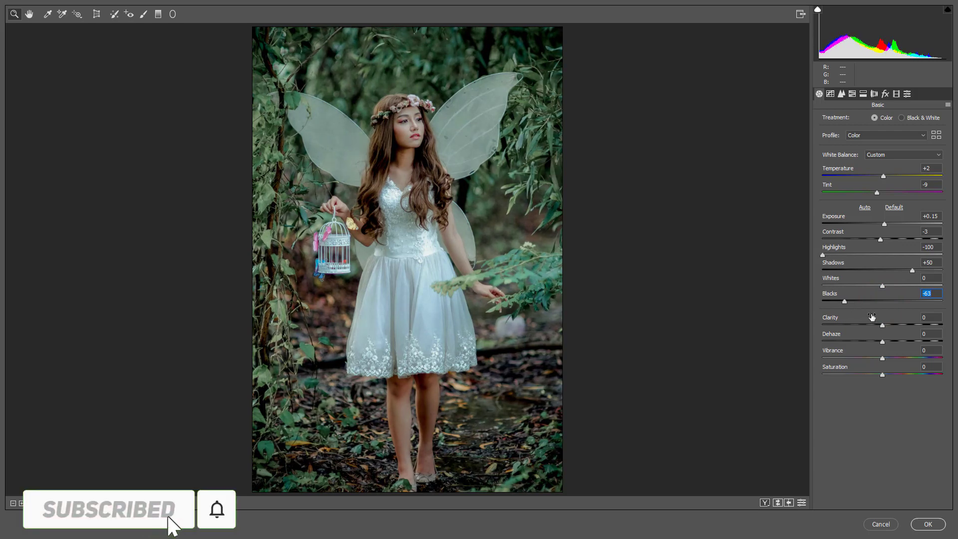
pyautogui.moveTo(882, 325); pyautogui.dragTo(903, 324)
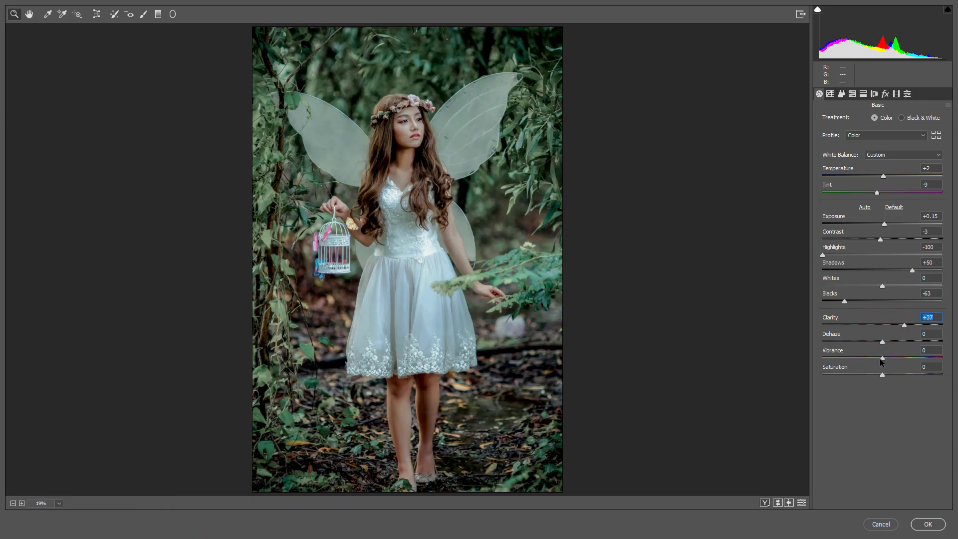
pyautogui.moveTo(881, 358); pyautogui.dragTo(907, 360)
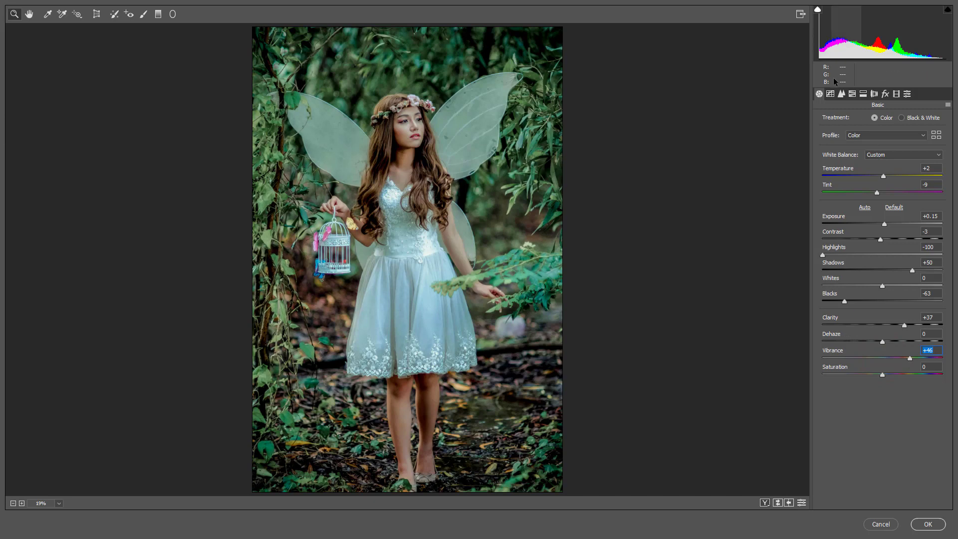
# Build a faded S-shaped point curve: lift the black point, darken shadows, brighten midtones
pyautogui.click(830, 93)
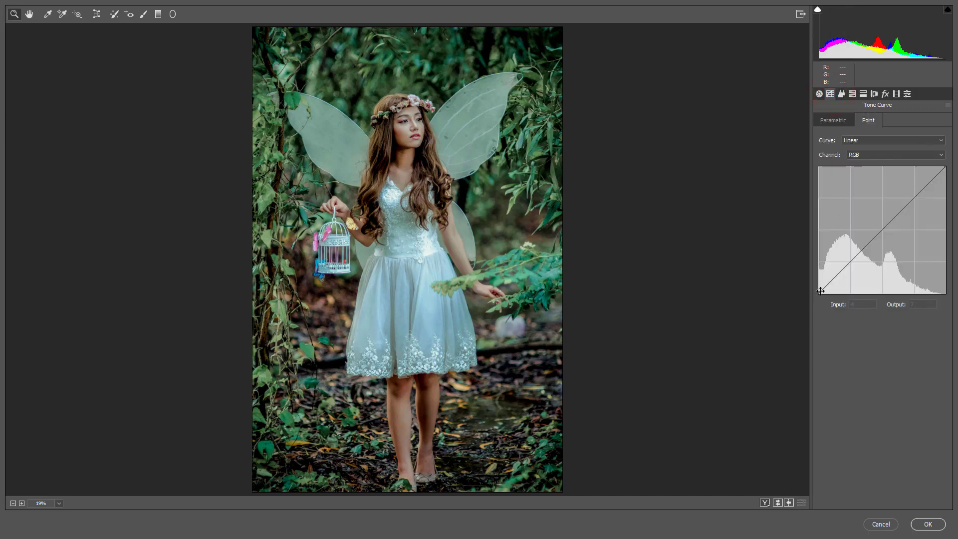
pyautogui.moveTo(820, 291); pyautogui.dragTo(729, 260)
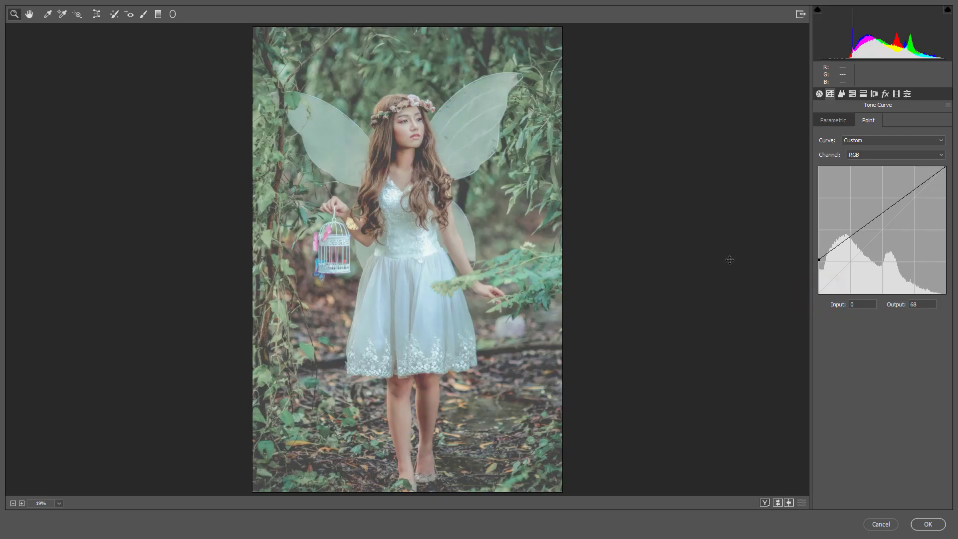
pyautogui.moveTo(836, 248); pyautogui.dragTo(832, 260)
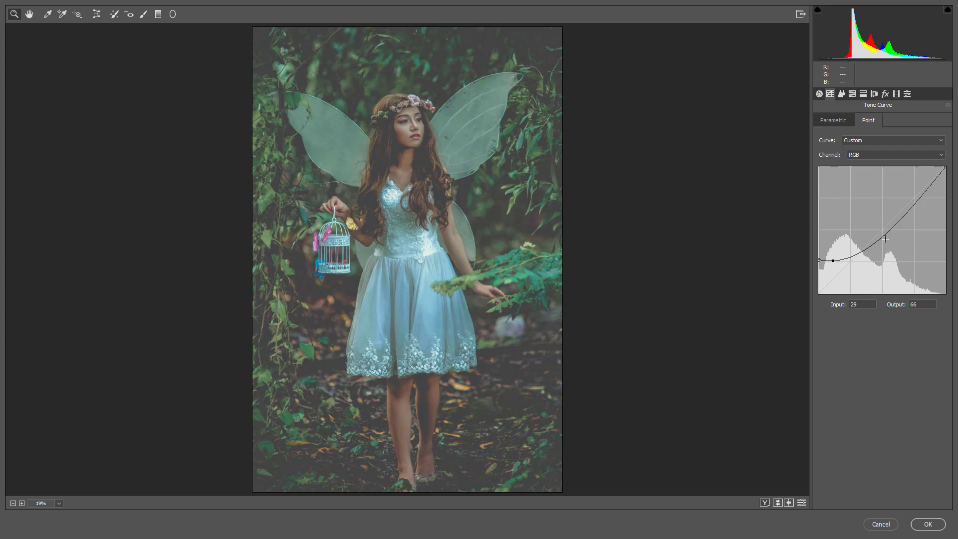
pyautogui.moveTo(883, 237)
pyautogui.mouseDown()
pyautogui.moveTo(885, 214)
pyautogui.moveTo(913, 198)
pyautogui.mouseUp()
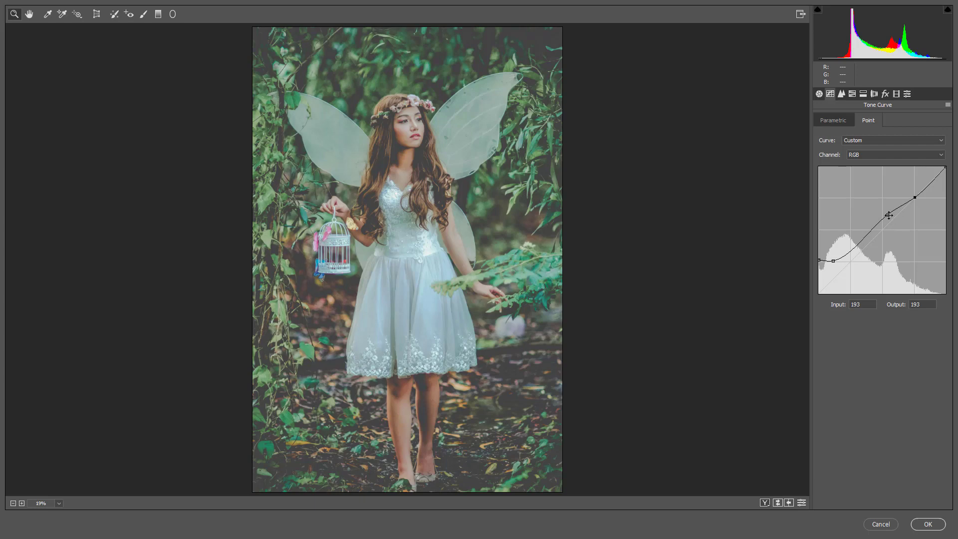
pyautogui.moveTo(887, 215); pyautogui.dragTo(891, 213)
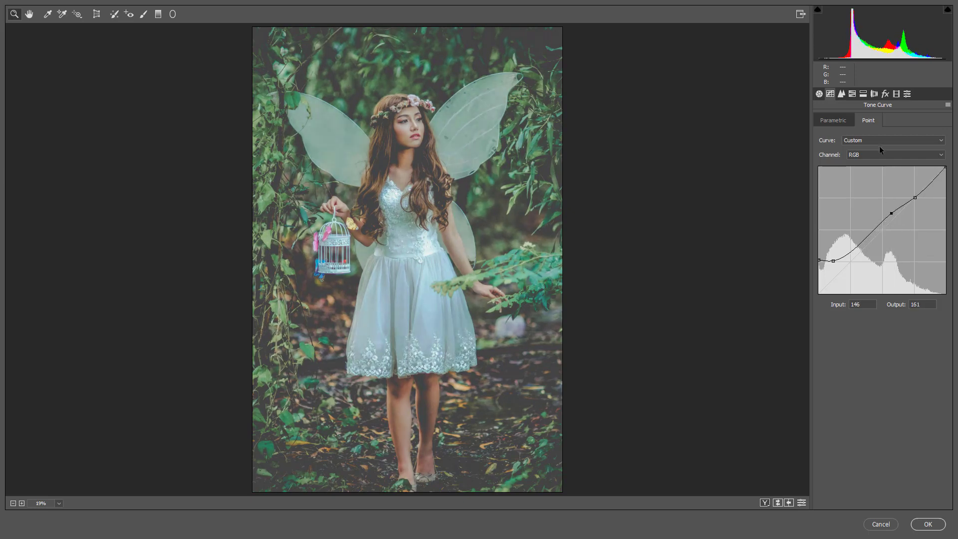
pyautogui.click(852, 93)
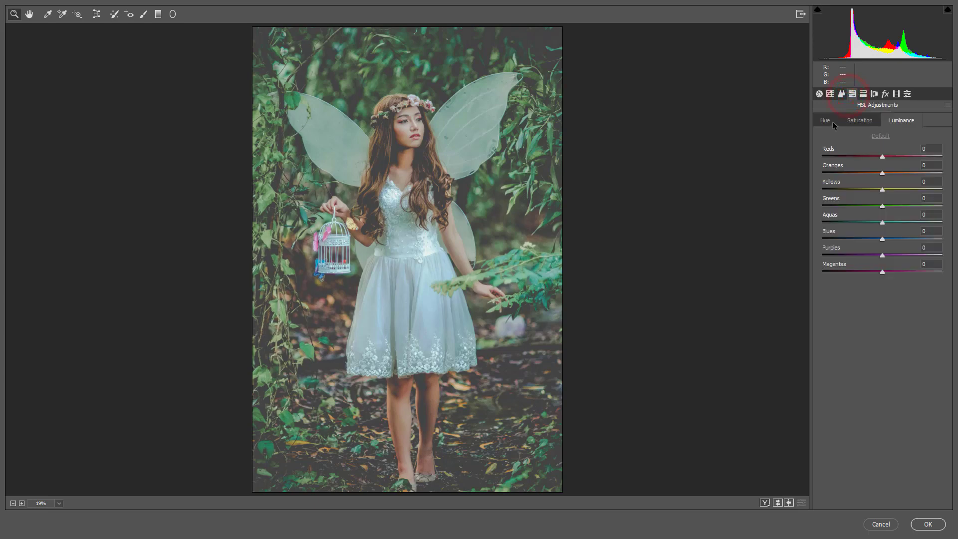
# Shift the Yellows hue to +17 and the Aquas hue to +15
pyautogui.click(832, 121)
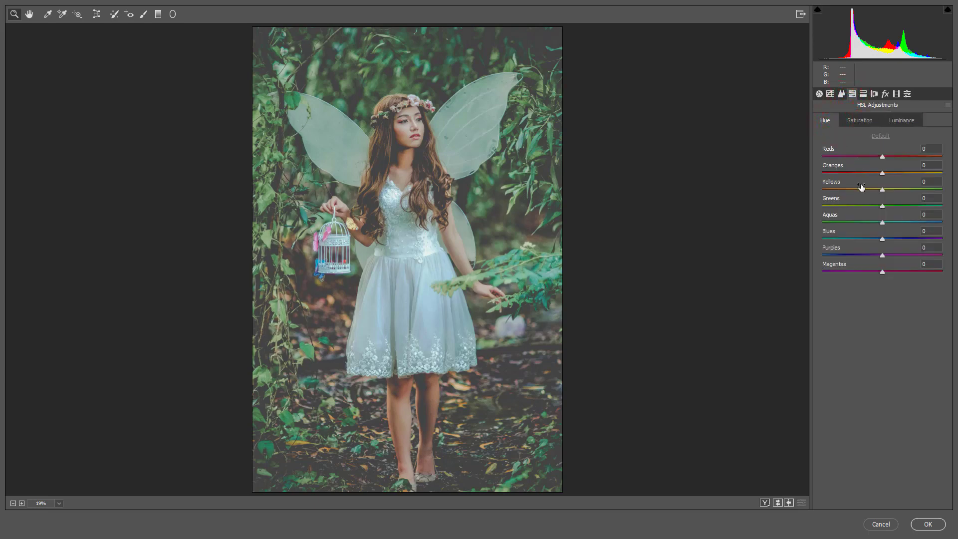
pyautogui.moveTo(881, 189); pyautogui.dragTo(896, 193)
pyautogui.moveTo(884, 223); pyautogui.dragTo(893, 222)
# Set saturation to Reds +14 and Yellows, Greens, Aquas and Blues -100
pyautogui.click(866, 122)
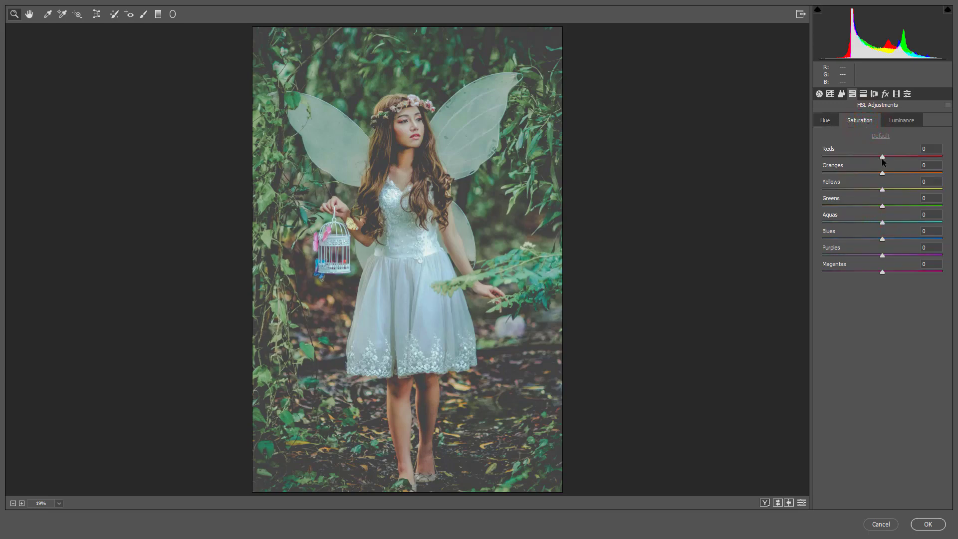
pyautogui.moveTo(882, 157)
pyautogui.mouseDown()
pyautogui.moveTo(893, 160)
pyautogui.moveTo(869, 158)
pyautogui.moveTo(890, 156)
pyautogui.moveTo(891, 173)
pyautogui.moveTo(870, 174)
pyautogui.mouseUp()
pyautogui.moveTo(882, 190); pyautogui.dragTo(768, 193)
pyautogui.moveTo(882, 206); pyautogui.dragTo(776, 206)
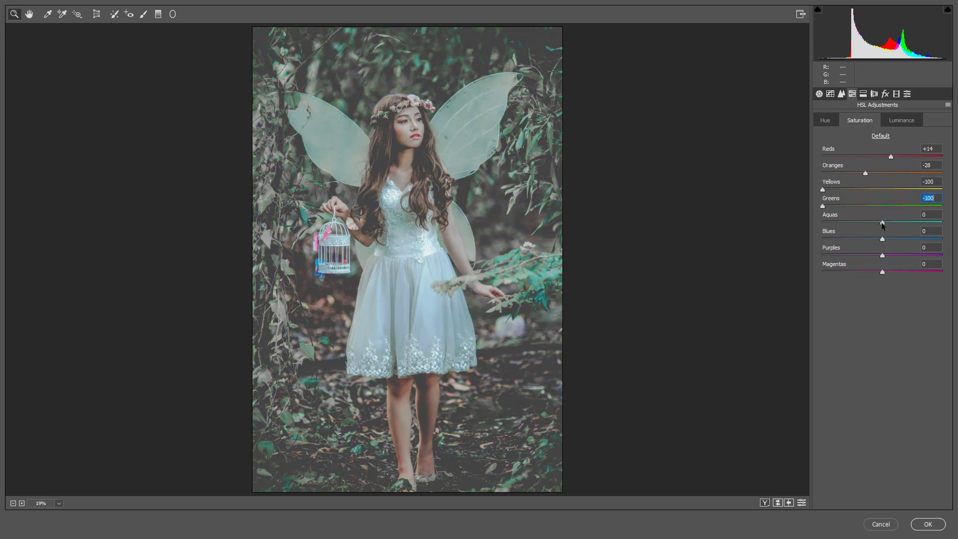
pyautogui.moveTo(882, 222); pyautogui.dragTo(781, 225)
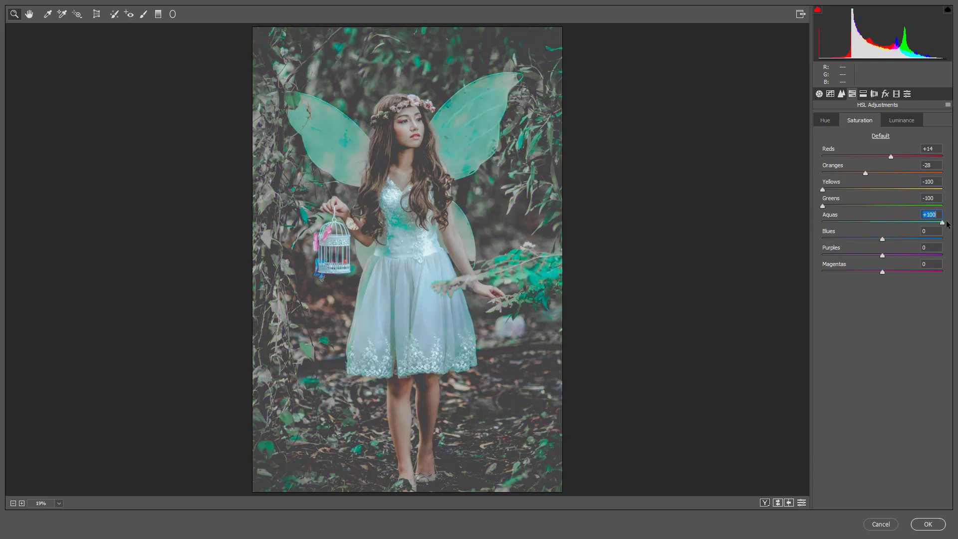
pyautogui.click(882, 239)
pyautogui.moveTo(881, 240)
pyautogui.mouseDown()
pyautogui.moveTo(769, 240)
pyautogui.moveTo(915, 242)
pyautogui.moveTo(847, 241)
pyautogui.moveTo(881, 241)
pyautogui.mouseUp()
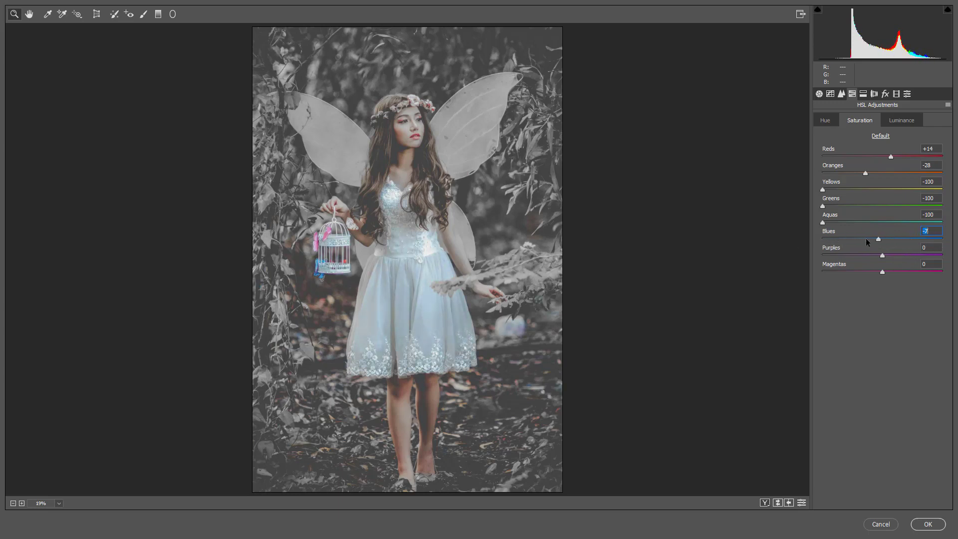
pyautogui.moveTo(881, 242); pyautogui.dragTo(822, 239)
pyautogui.click(896, 121)
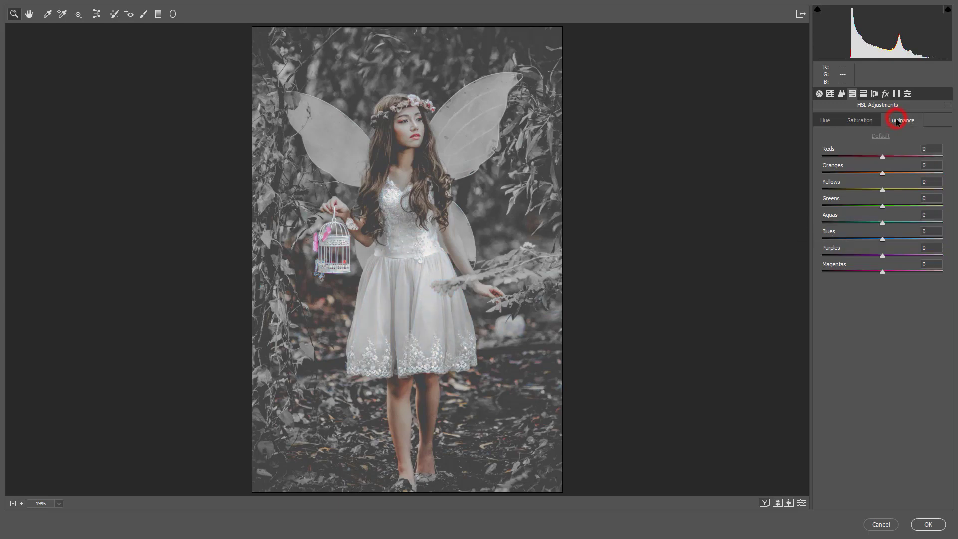
# Set HSL Luminance to Reds -36 and Oranges +31
pyautogui.click(882, 157)
pyautogui.moveTo(905, 160); pyautogui.dragTo(838, 155)
pyautogui.moveTo(882, 172); pyautogui.dragTo(906, 179)
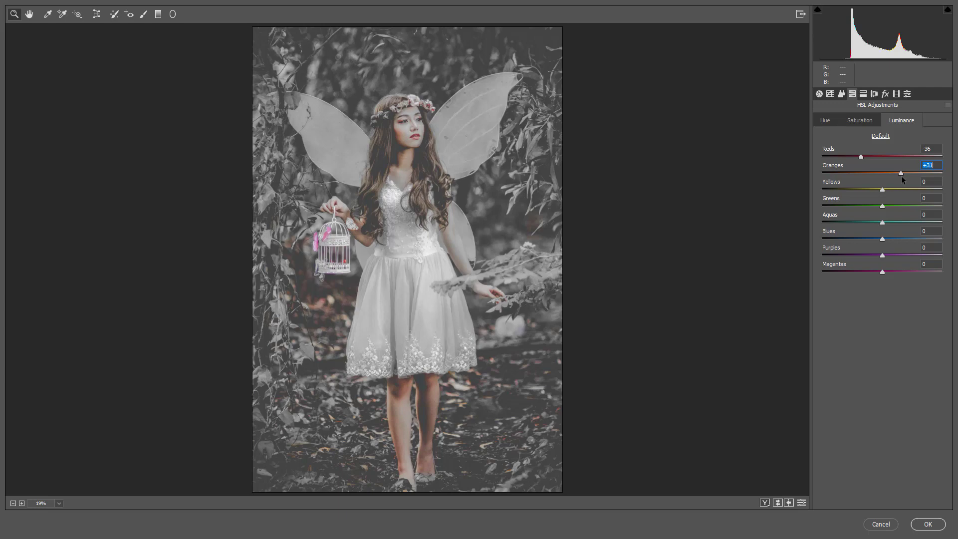
pyautogui.click(875, 94)
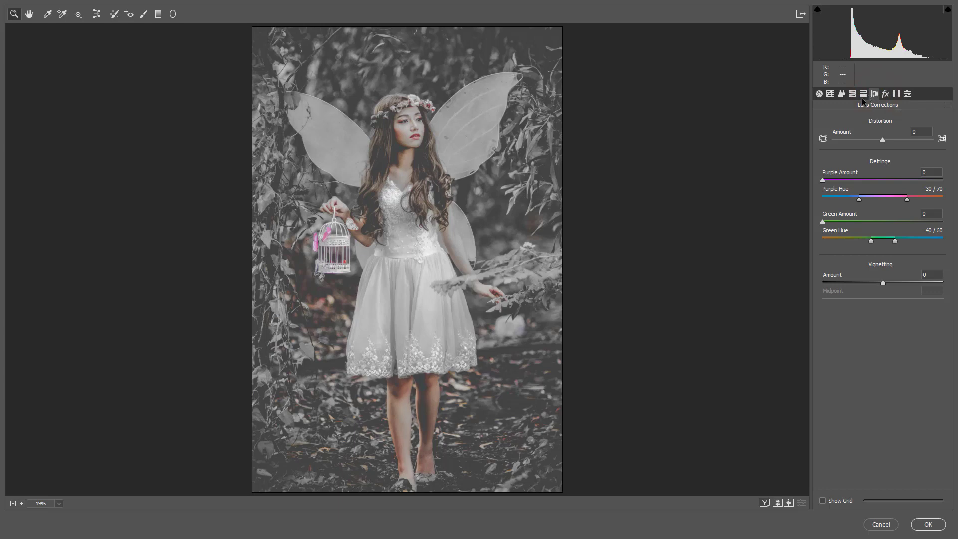
# Split-tone with Highlights Hue 67, Saturation 11 and Shadows Hue 224, Saturation 10
pyautogui.click(862, 95)
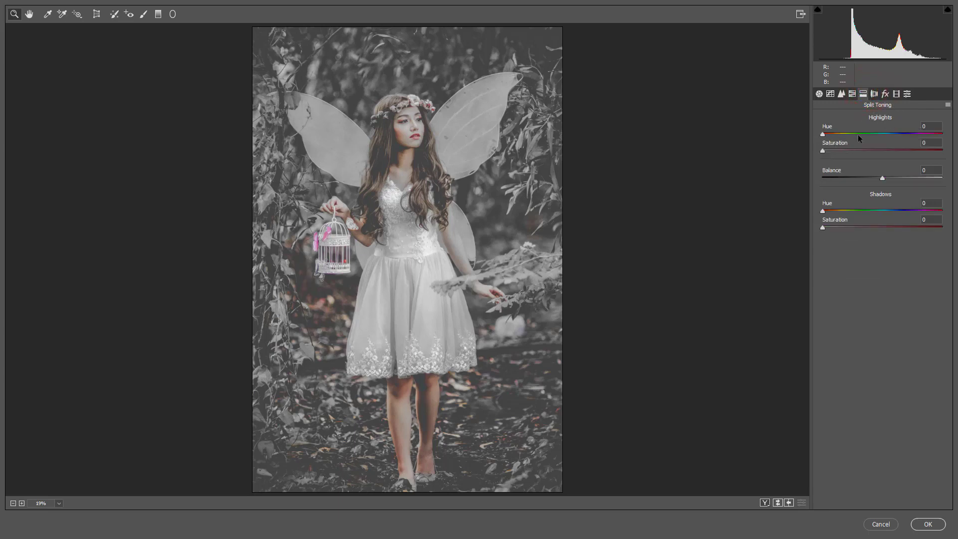
pyautogui.click(926, 126)
pyautogui.write('67')
pyautogui.write('11')
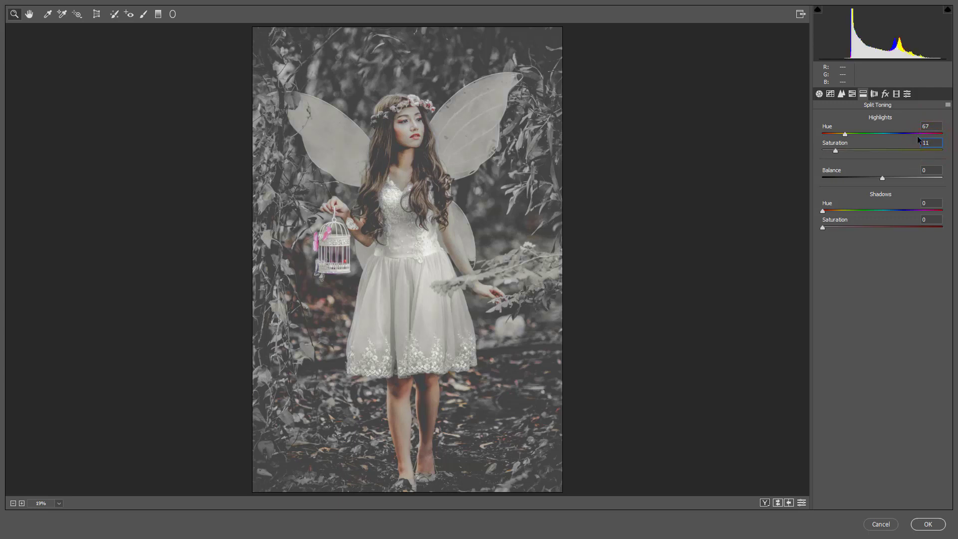
pyautogui.click(929, 202)
pyautogui.write('224')
pyautogui.click(924, 220)
pyautogui.write('0')
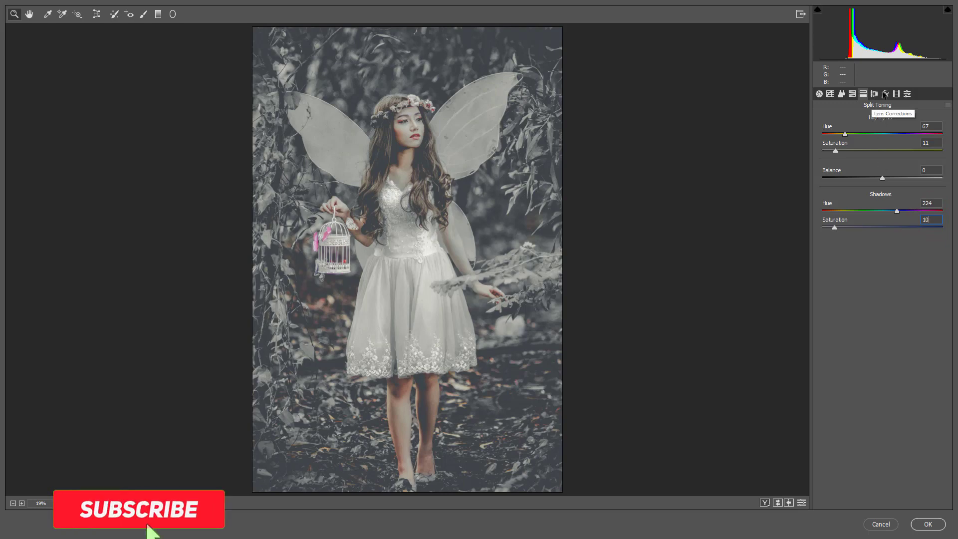
# Add a post-crop vignette with Amount -24 and Midpoint 100
pyautogui.click(885, 94)
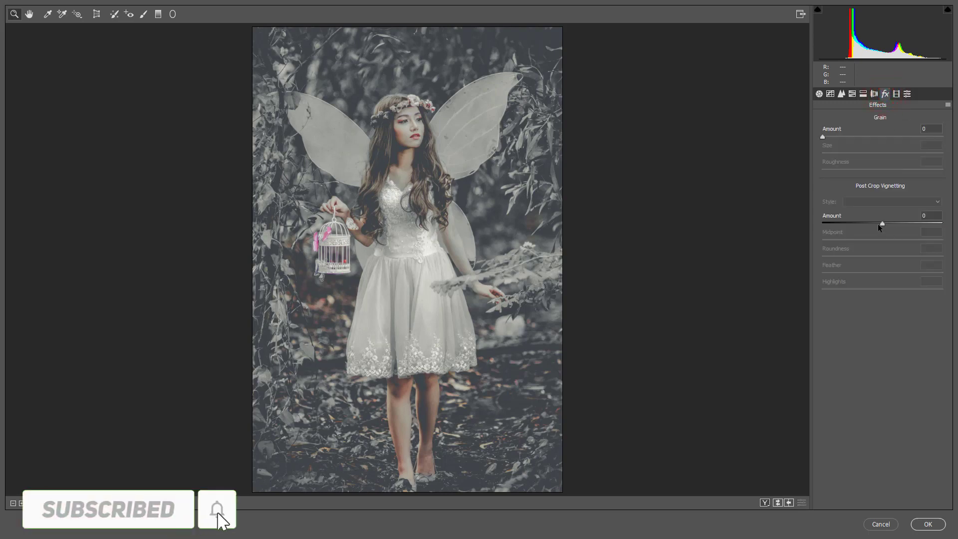
pyautogui.moveTo(878, 223); pyautogui.dragTo(863, 223)
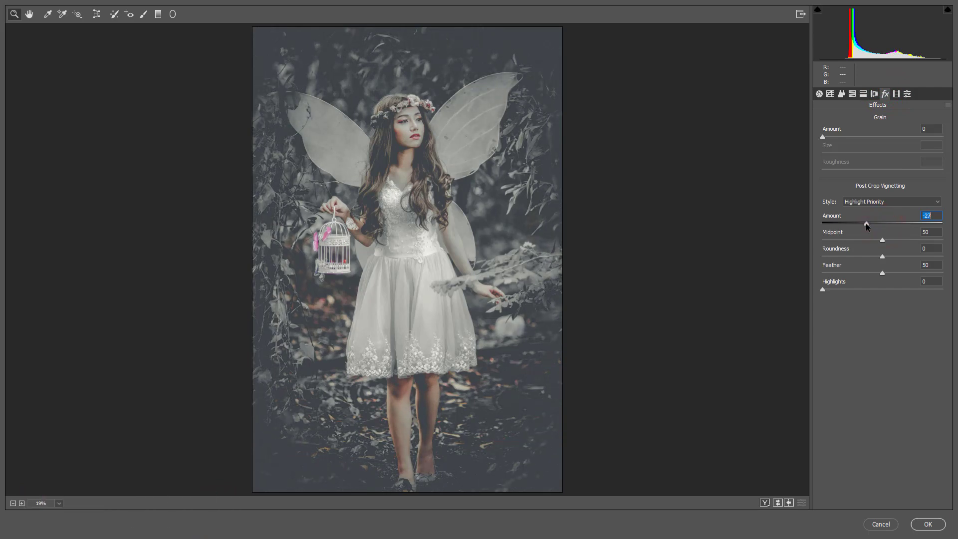
pyautogui.moveTo(882, 240); pyautogui.dragTo(839, 243)
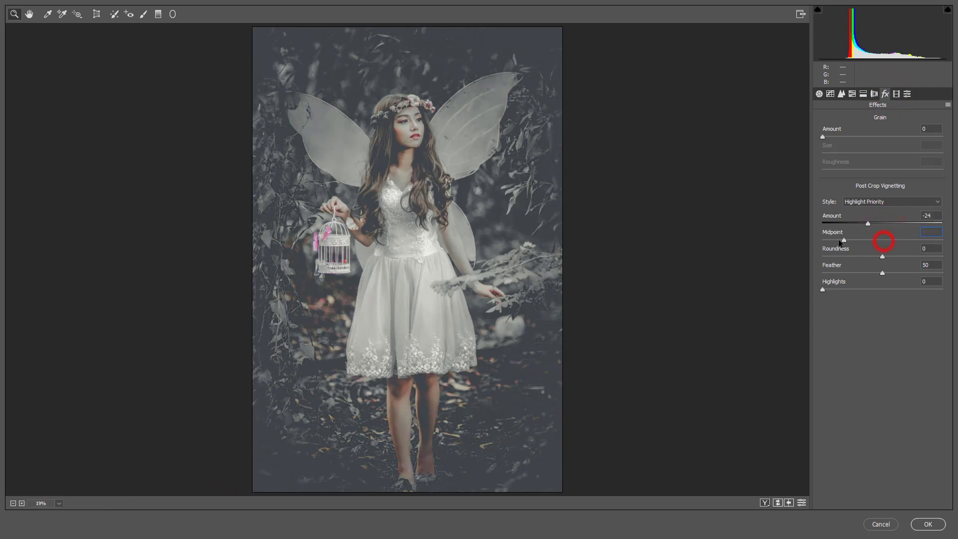
pyautogui.write('100')
pyautogui.press('Return')
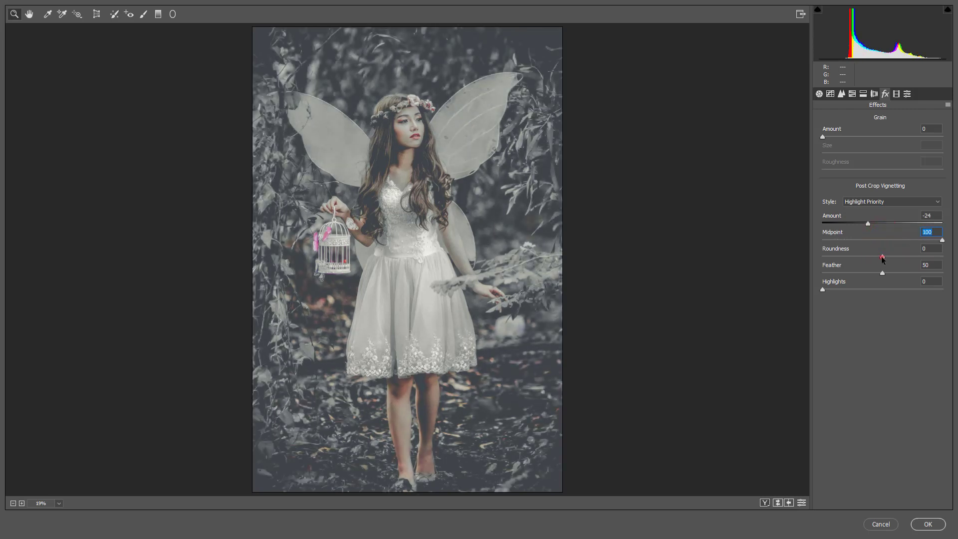
# Set the vignette Roundness to +38 and Feather to 100
pyautogui.moveTo(882, 256); pyautogui.dragTo(906, 257)
pyautogui.write('100')
pyautogui.press('Return')
pyautogui.hotkey('ctrl', 'z')
pyautogui.click(881, 272)
pyautogui.write('100')
pyautogui.press('Return')
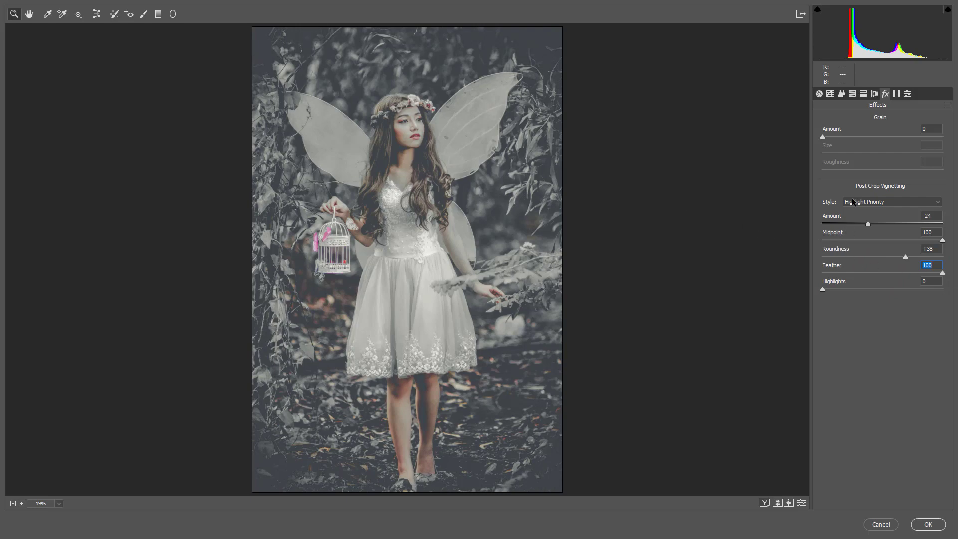
pyautogui.click(896, 95)
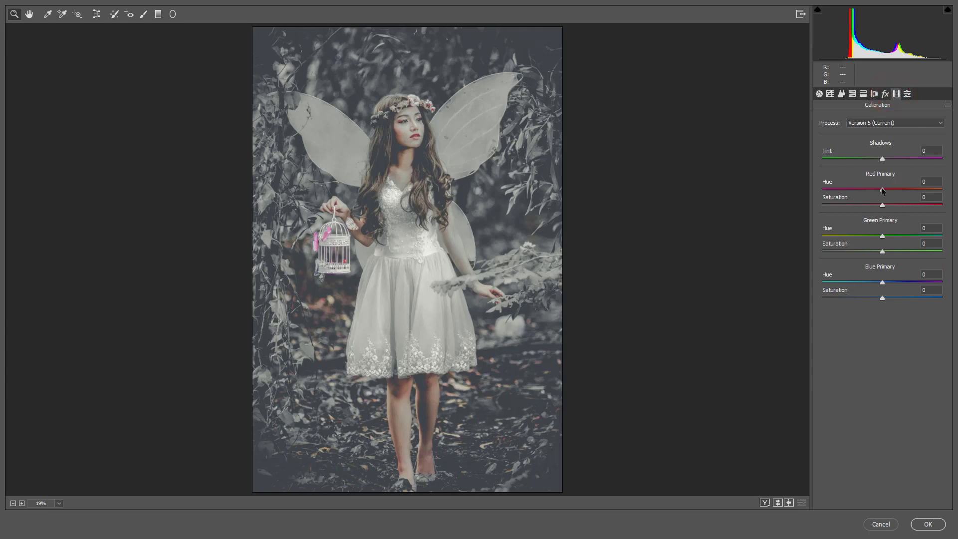
# Adjust Red Primary saturation and set Green Primary hue up with saturation +39
pyautogui.moveTo(882, 189); pyautogui.dragTo(868, 189)
pyautogui.moveTo(881, 205); pyautogui.dragTo(859, 204)
pyautogui.press('Up')
pyautogui.press('Up')
pyautogui.press('Up')
pyautogui.press('Up')
pyautogui.press('Up')
pyautogui.moveTo(854, 205); pyautogui.dragTo(886, 205)
pyautogui.moveTo(881, 236); pyautogui.dragTo(921, 237)
pyautogui.moveTo(880, 250)
pyautogui.mouseDown()
pyautogui.moveTo(911, 250)
pyautogui.moveTo(869, 249)
pyautogui.moveTo(904, 250)
pyautogui.mouseUp()
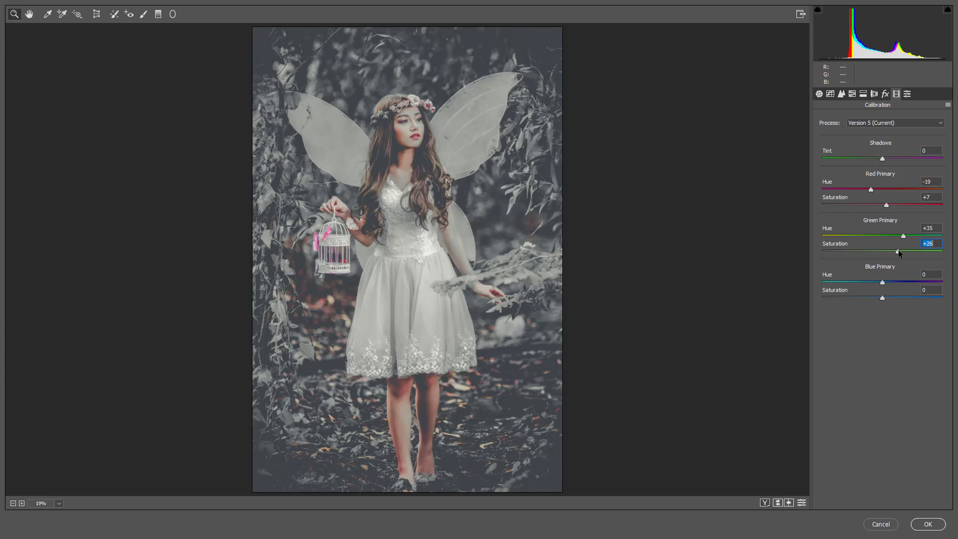
pyautogui.moveTo(901, 253); pyautogui.dragTo(909, 254)
pyautogui.moveTo(911, 250); pyautogui.dragTo(906, 251)
# Set Blue Primary to Hue -13, Saturation +25; Red Hue 0, Saturation +4; Green Hue +35
pyautogui.moveTo(885, 287); pyautogui.dragTo(915, 291)
pyautogui.moveTo(916, 291)
pyautogui.mouseDown()
pyautogui.moveTo(858, 283)
pyautogui.moveTo(900, 282)
pyautogui.moveTo(865, 283)
pyautogui.moveTo(914, 297)
pyautogui.moveTo(845, 298)
pyautogui.moveTo(896, 301)
pyautogui.mouseUp()
pyautogui.click(870, 189)
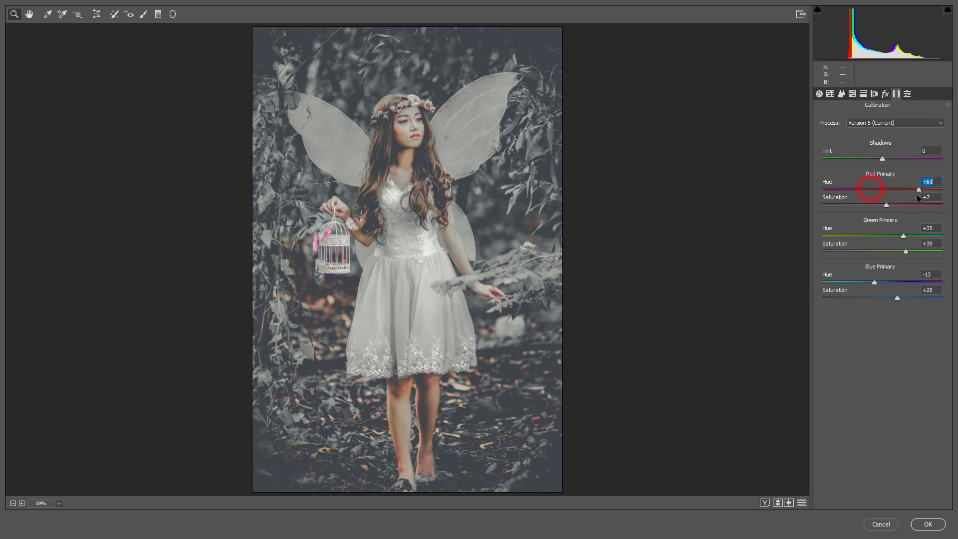
pyautogui.moveTo(872, 189); pyautogui.dragTo(886, 195)
pyautogui.doubleClick(886, 192)
pyautogui.moveTo(885, 205)
pyautogui.mouseDown()
pyautogui.moveTo(860, 204)
pyautogui.moveTo(906, 217)
pyautogui.moveTo(883, 217)
pyautogui.mouseUp()
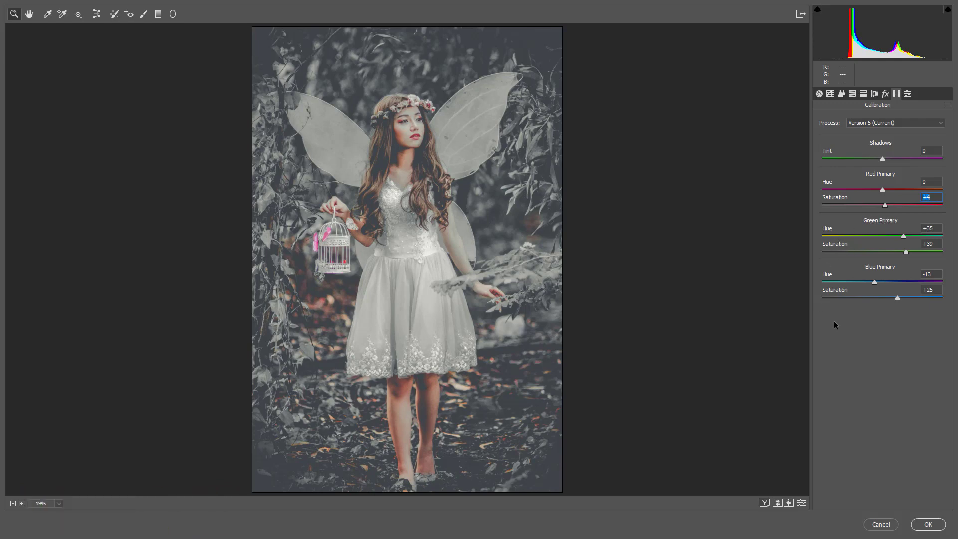
pyautogui.moveTo(904, 238); pyautogui.dragTo(902, 242)
pyautogui.press('Up')
pyautogui.press('Up')
pyautogui.press('Up')
# Compare the grade Before/After, then apply it to the Background copy layer
pyautogui.click(765, 502)
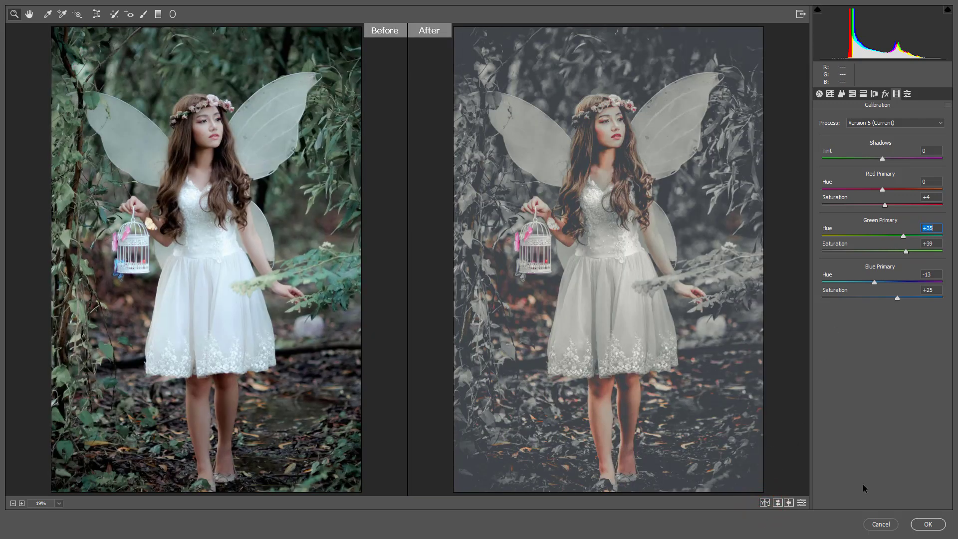
pyautogui.click(928, 523)
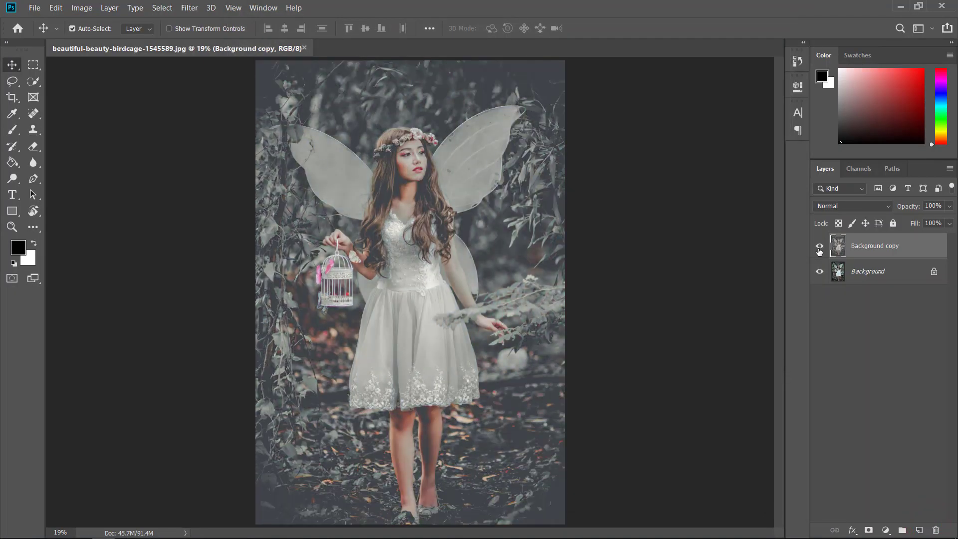
pyautogui.click(818, 246)
pyautogui.click(819, 248)
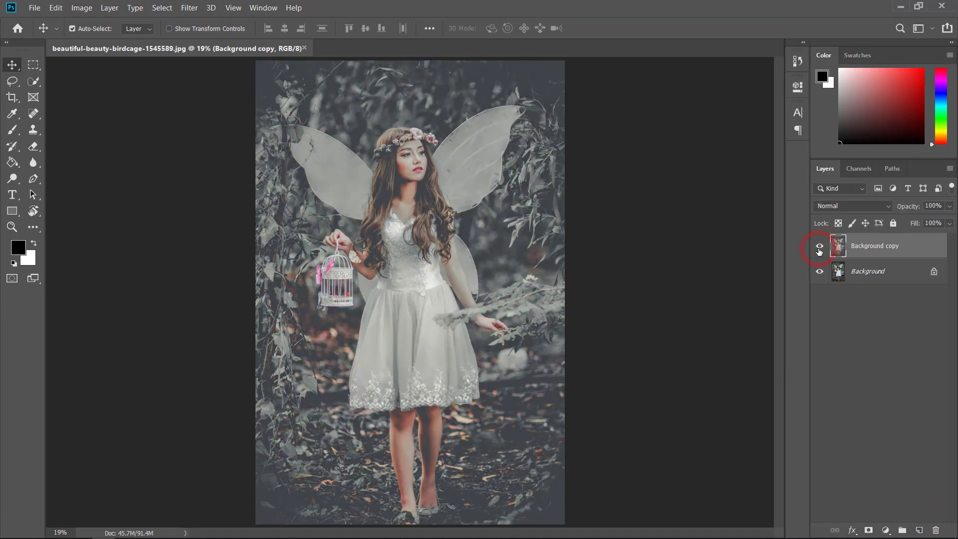